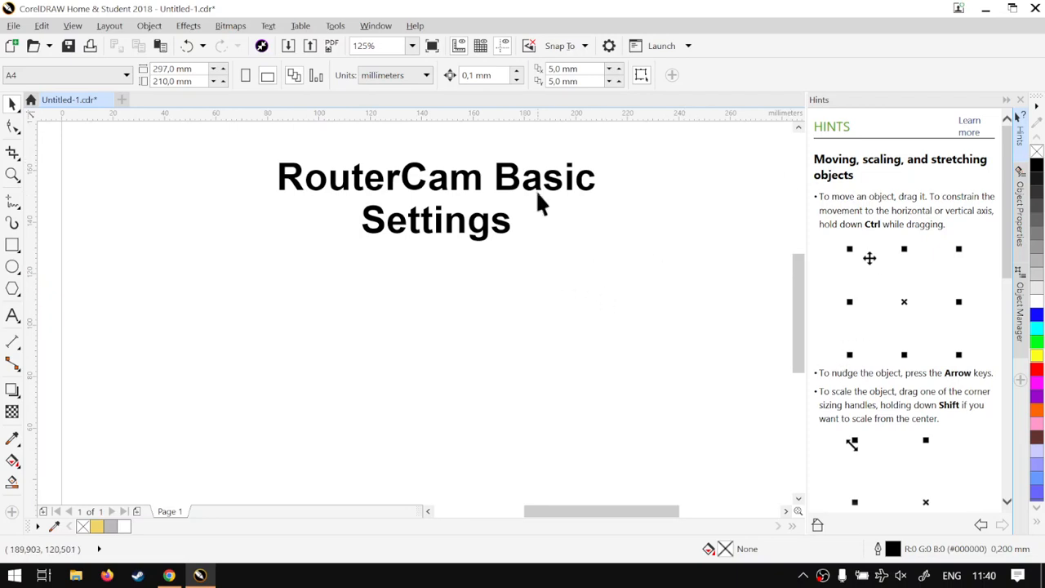
Open the RouterCAM 3.3.9 add-in, check the Object Manager beside it, and return to RouterCAM.
click(333, 29)
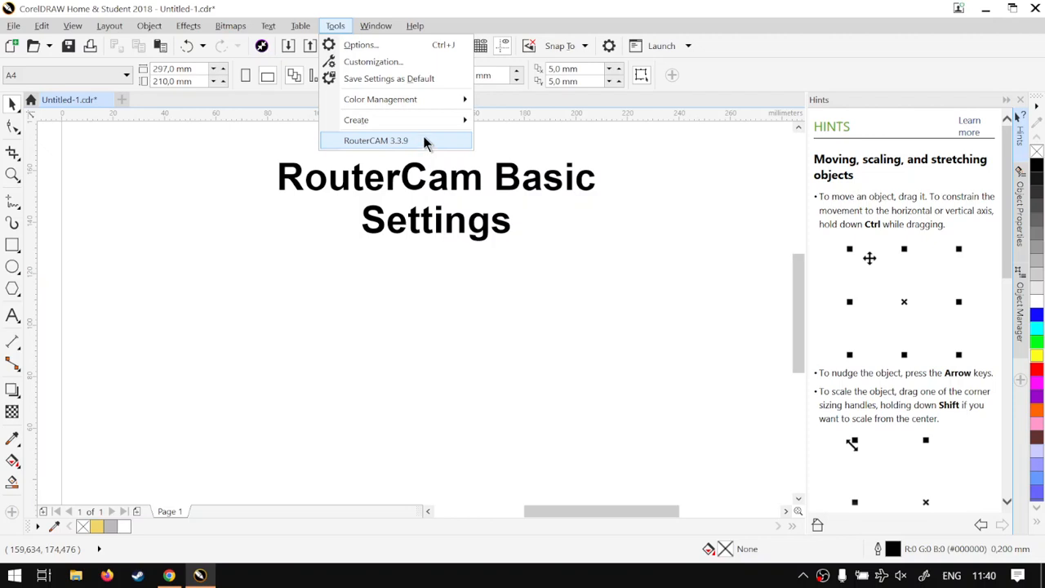
click(376, 141)
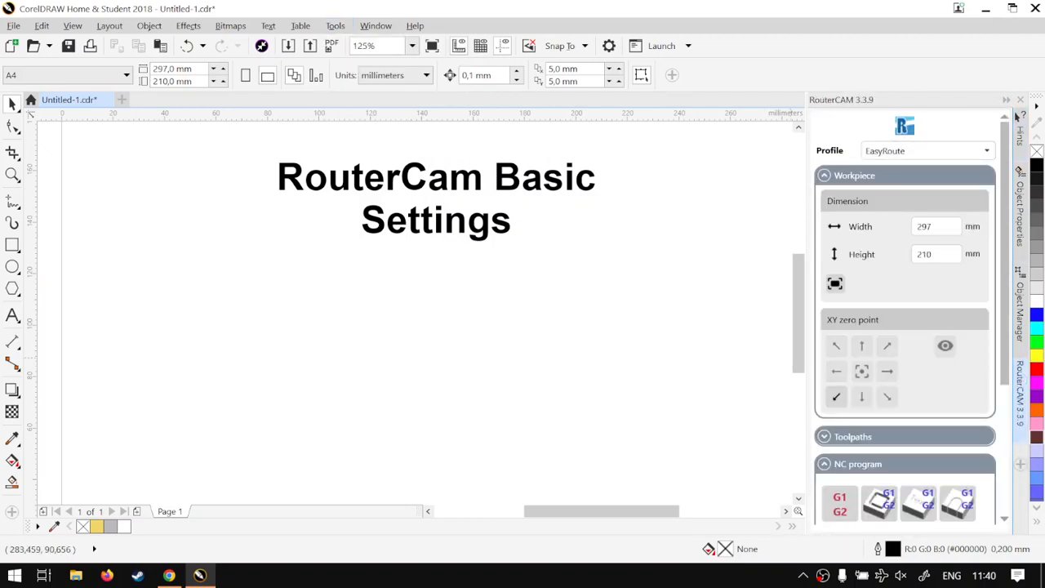
click(1018, 308)
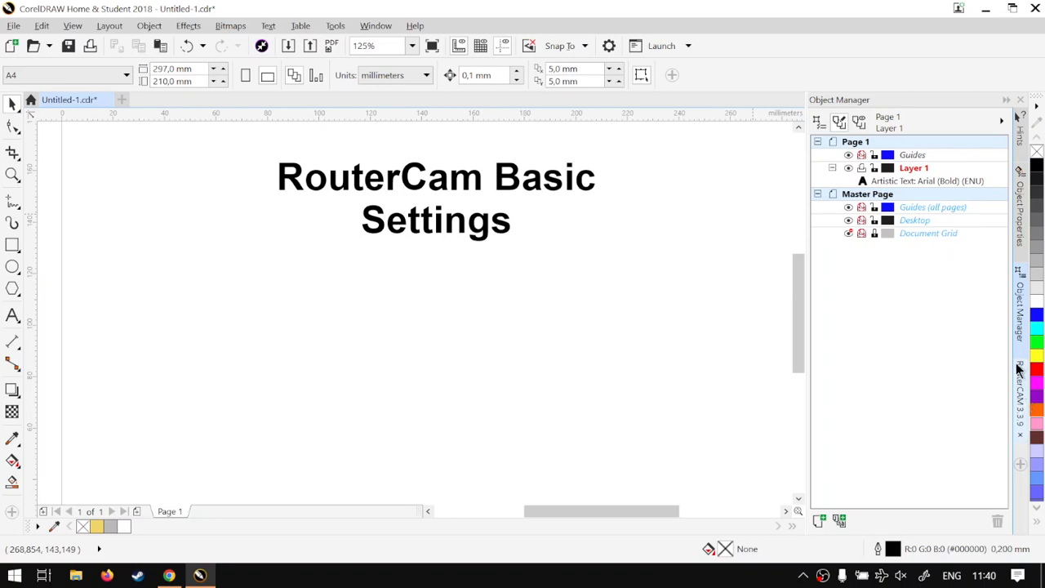
click(1021, 395)
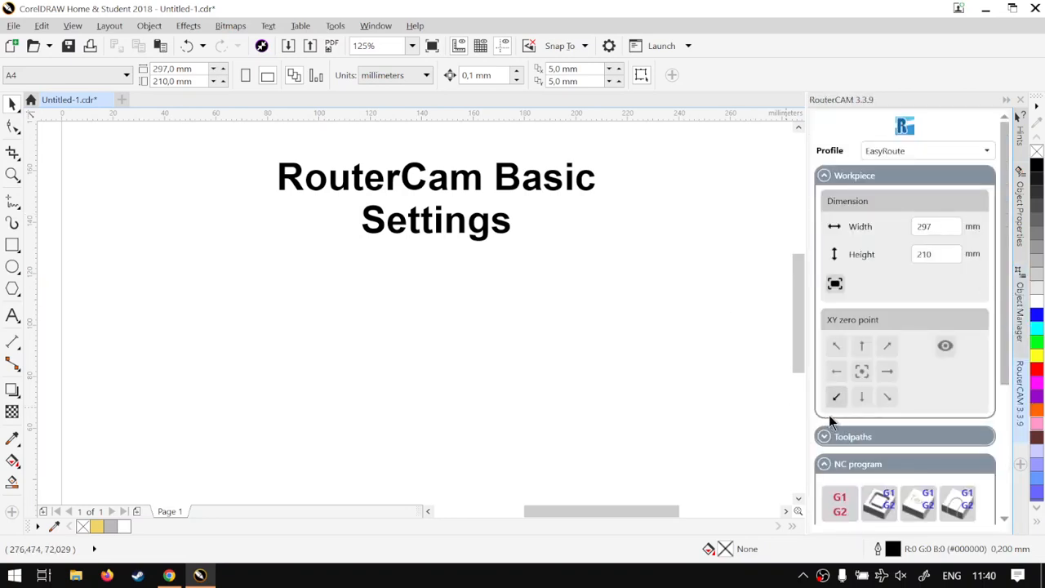
Examine the Workpiece, Toolpaths and NC program sections of RouterCAM, leaving all three collapsed.
click(825, 173)
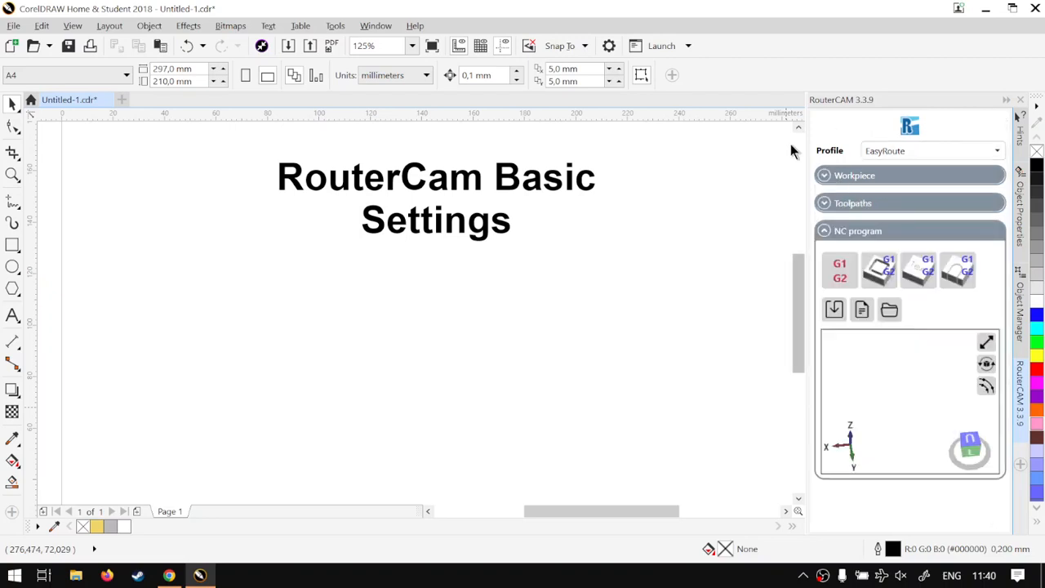
click(825, 231)
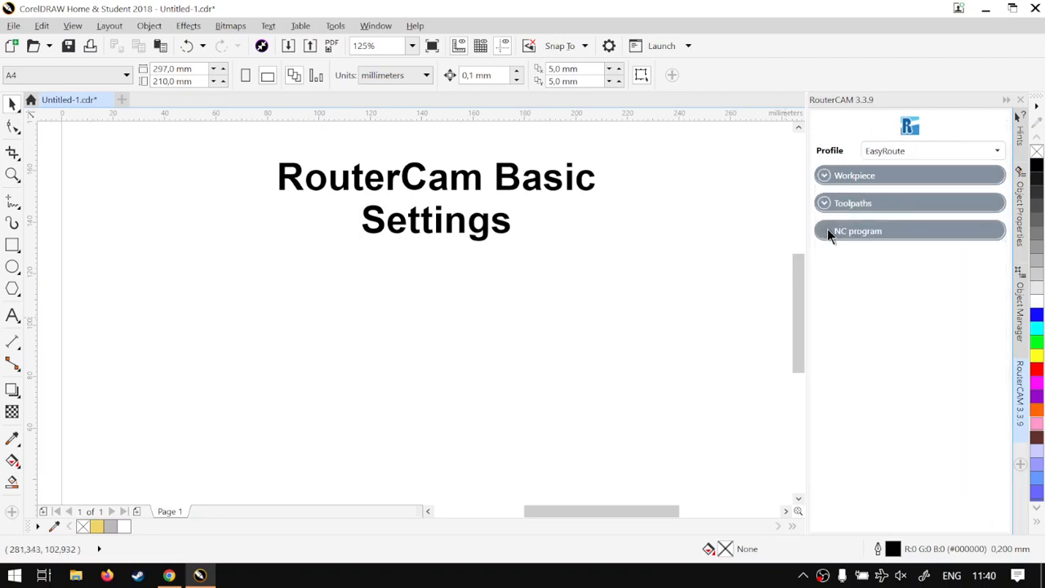
click(823, 176)
click(824, 177)
click(826, 203)
click(822, 204)
click(825, 231)
click(825, 231)
Open the RouterCAM settings and examine the language and new-document unit choices in the general options.
click(911, 128)
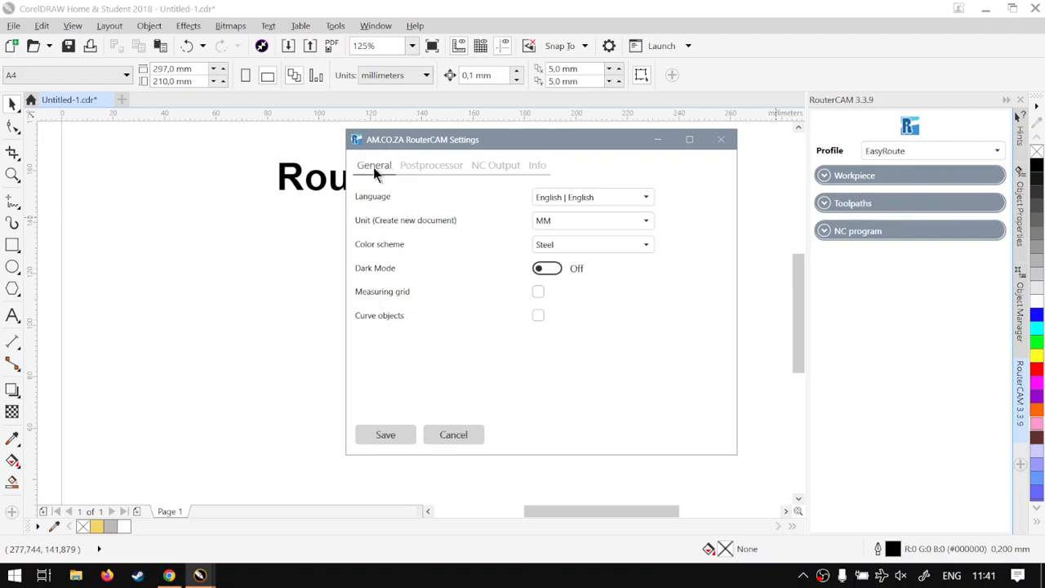
click(646, 197)
click(646, 198)
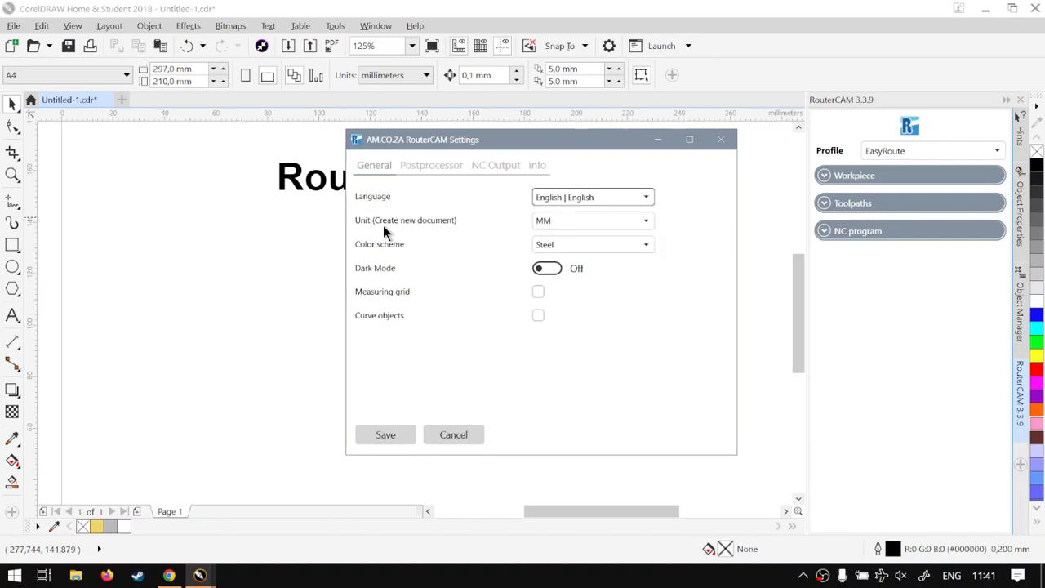
click(595, 221)
click(685, 194)
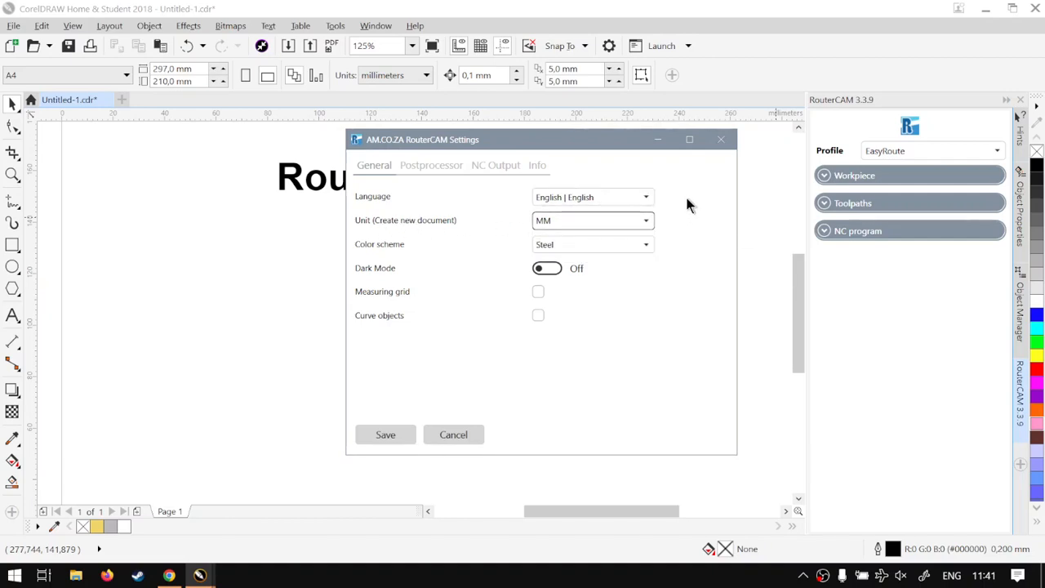
Try the Brown color scheme and Dark Mode in the general settings, restoring Steel and switching Dark Mode off again.
click(579, 245)
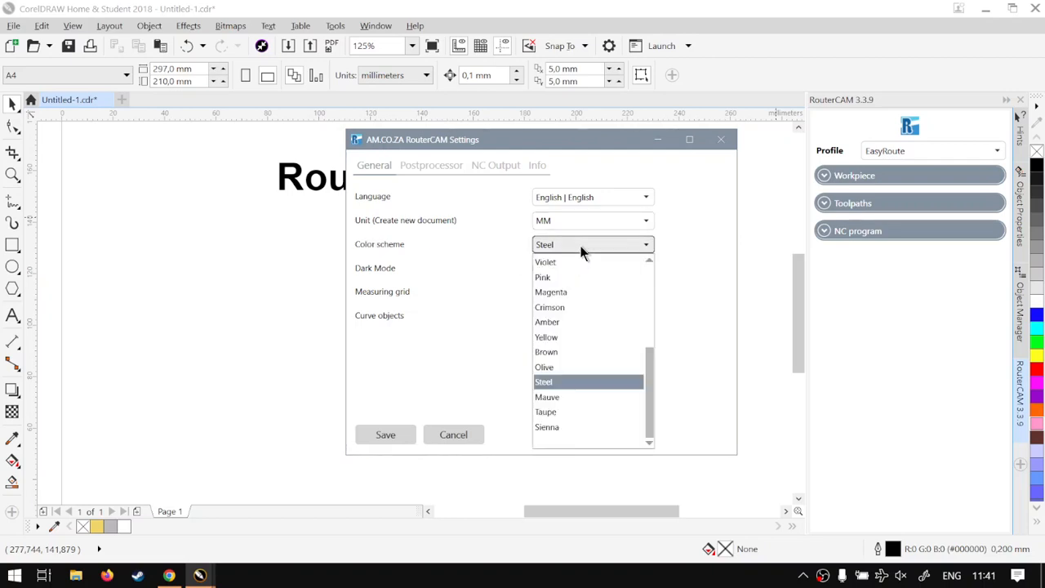
click(569, 351)
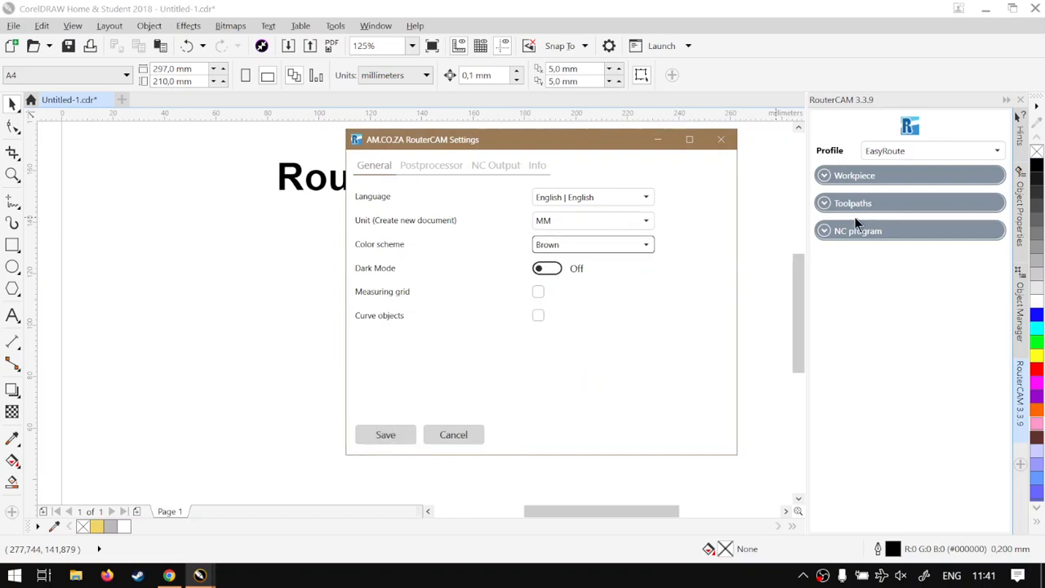
click(566, 244)
click(556, 379)
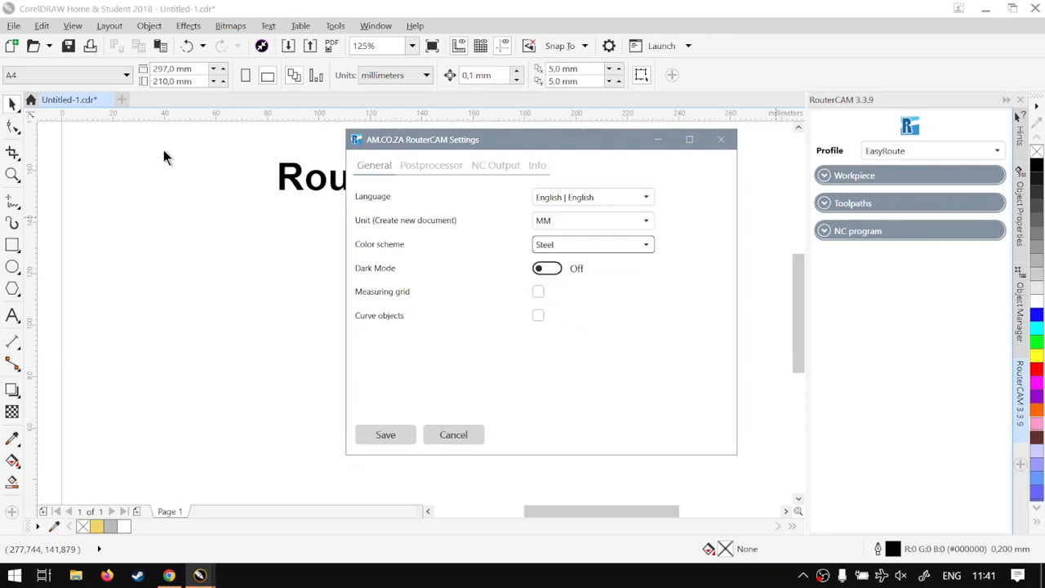
click(545, 269)
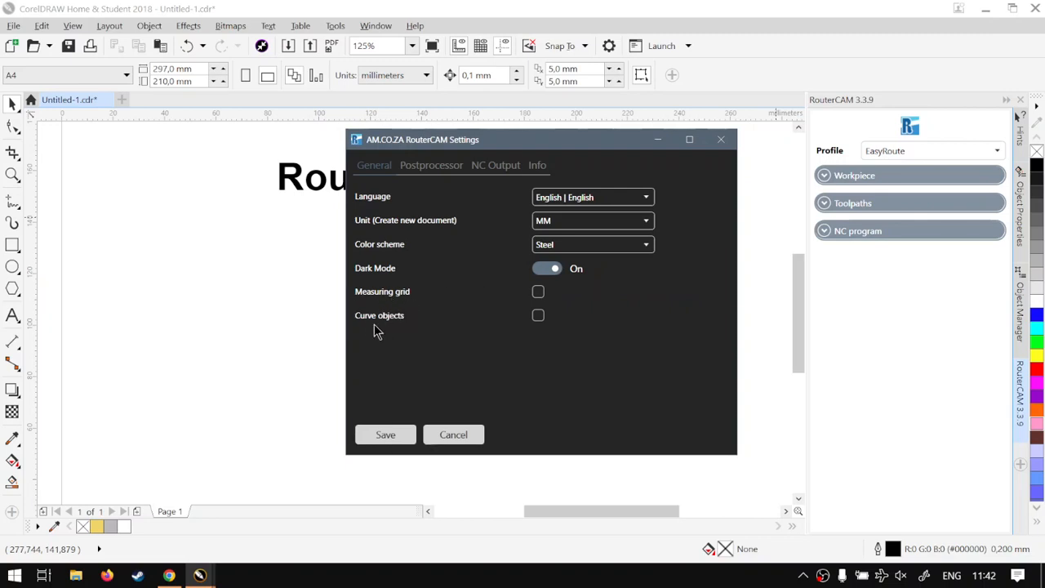
click(549, 269)
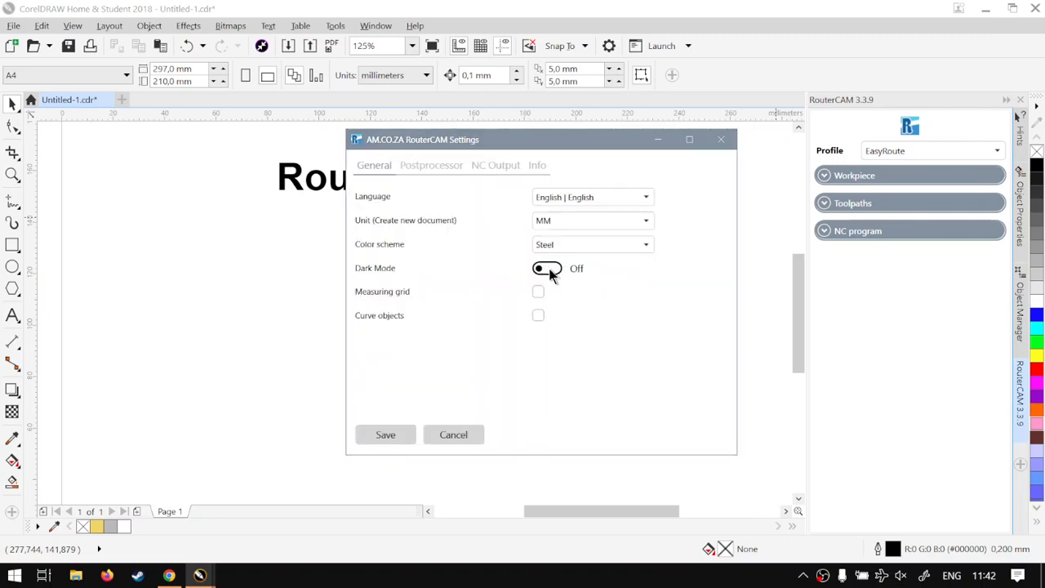
Examine the postprocessor profiles and the detailed settings of the EasyRoute postprocessor, closing its editor without saving.
click(422, 169)
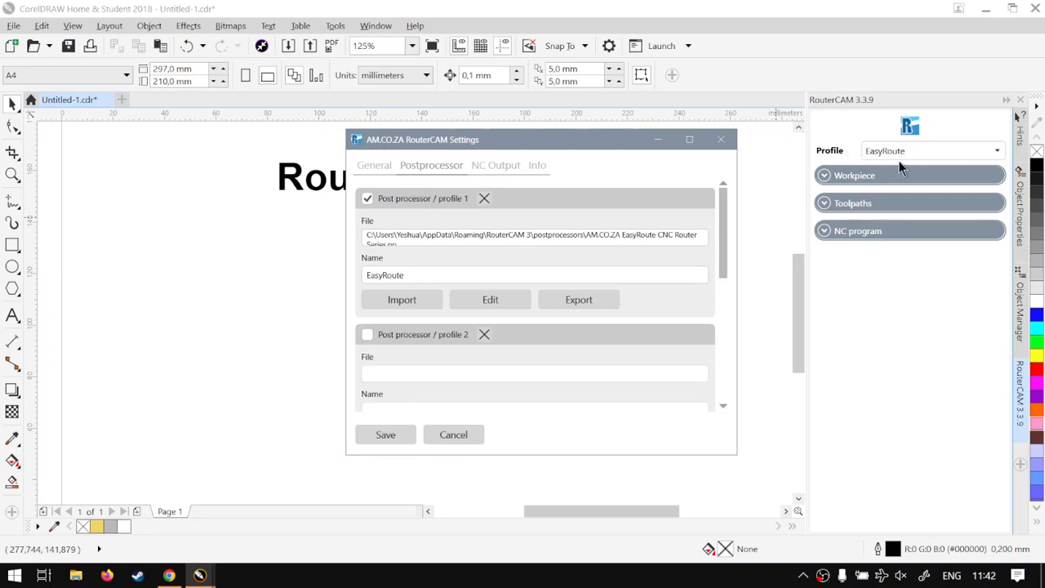
drag(727, 234, 723, 208)
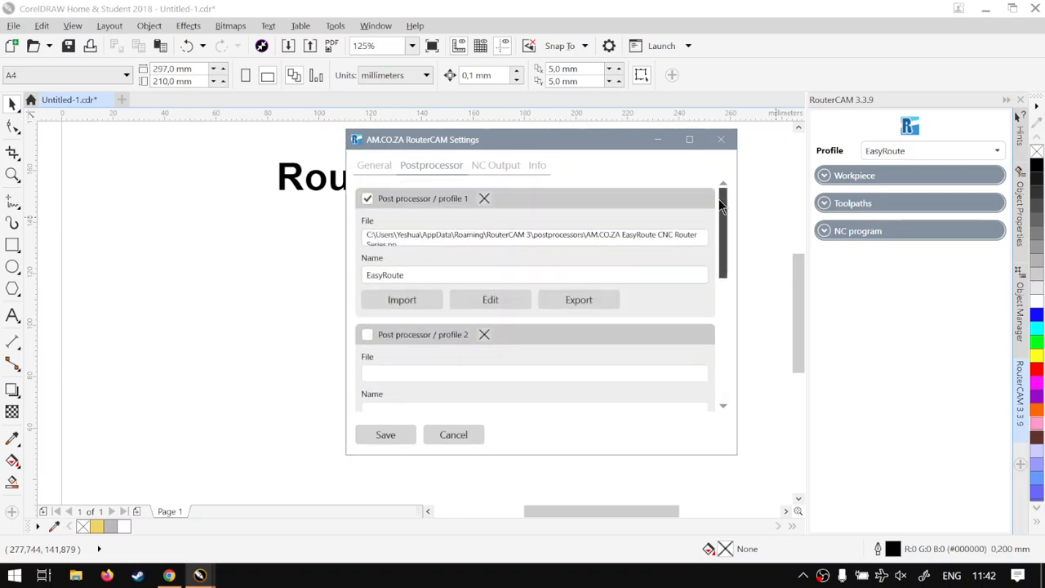
click(492, 302)
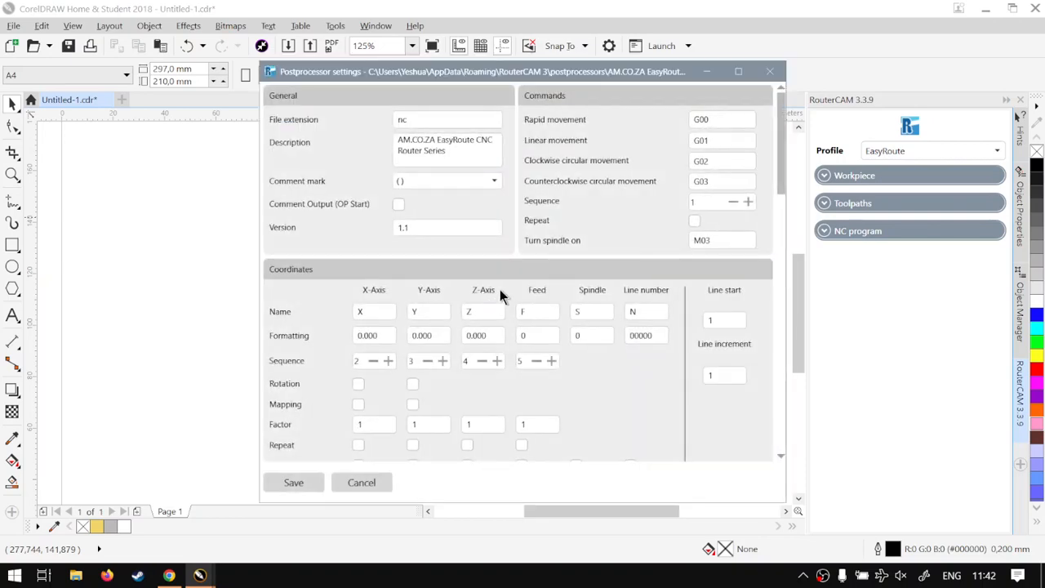
drag(782, 174, 781, 115)
click(770, 71)
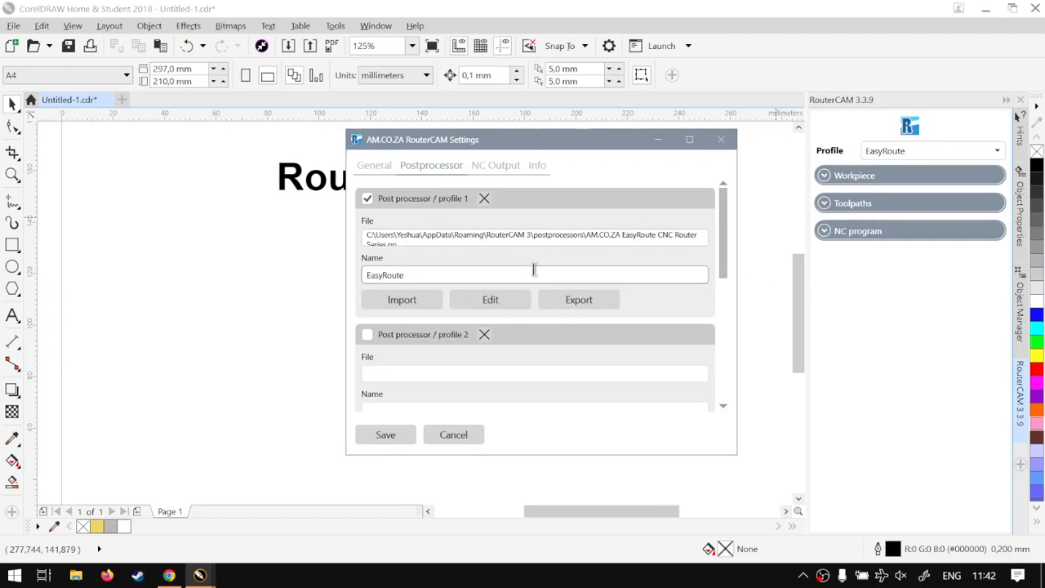
Review the NC output directories and file names for the job and machine setup, and close the settings without saving.
click(484, 168)
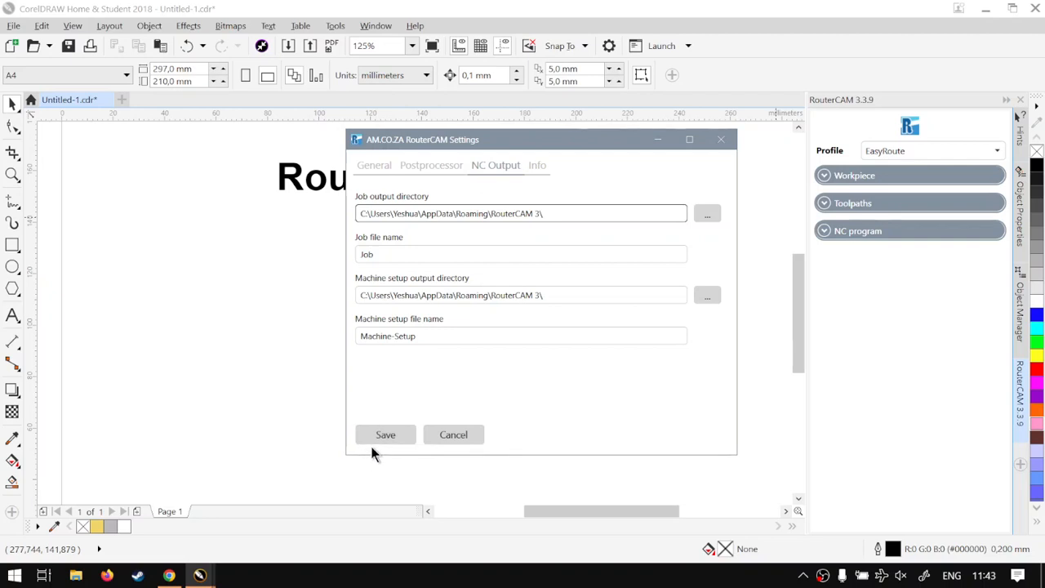
click(447, 437)
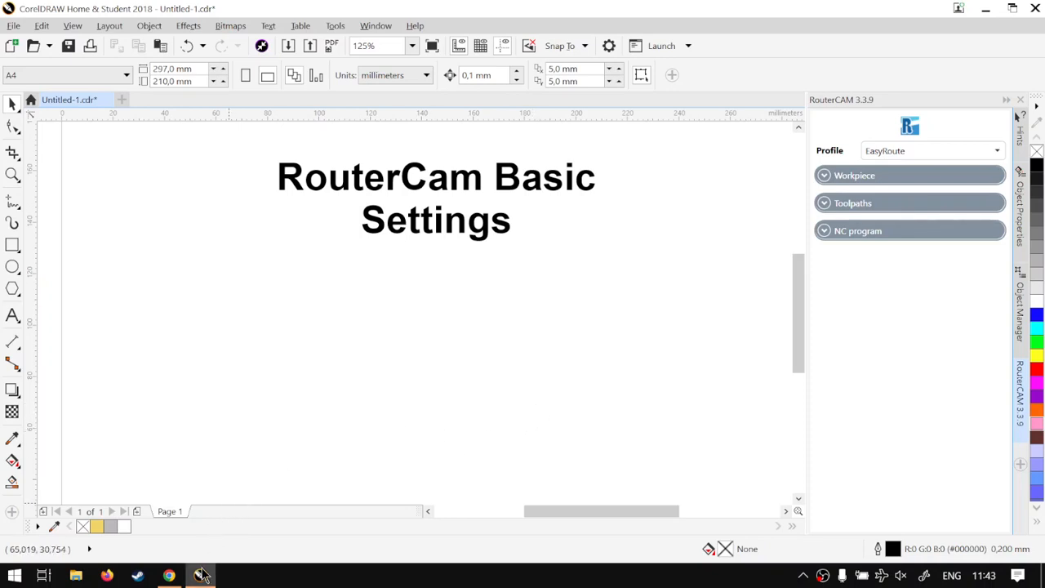
Switch to Chrome and look over the training videos on the softwaretraining.co.za home page.
click(170, 575)
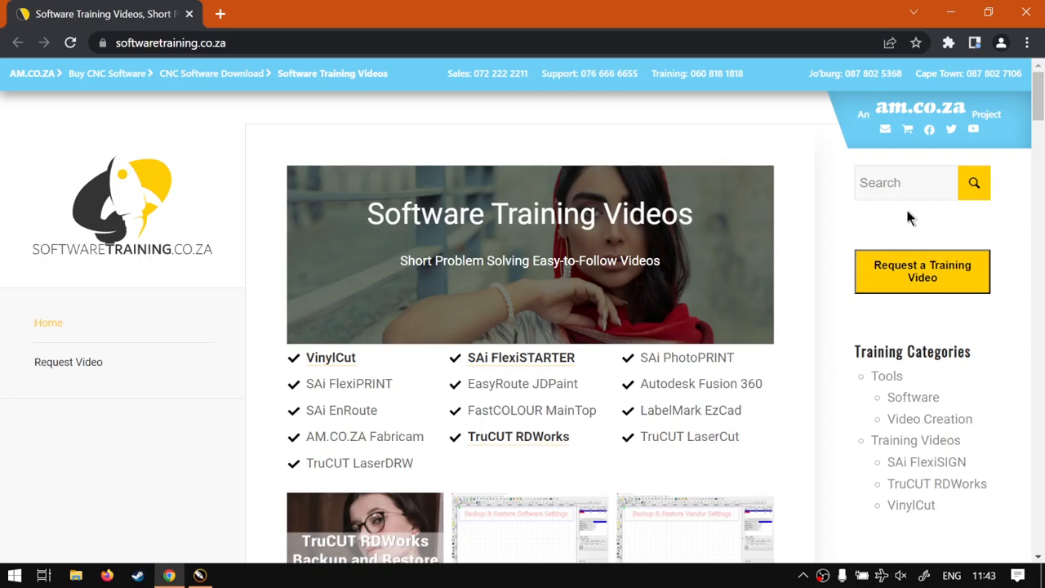
scroll(592, 441, down, 4)
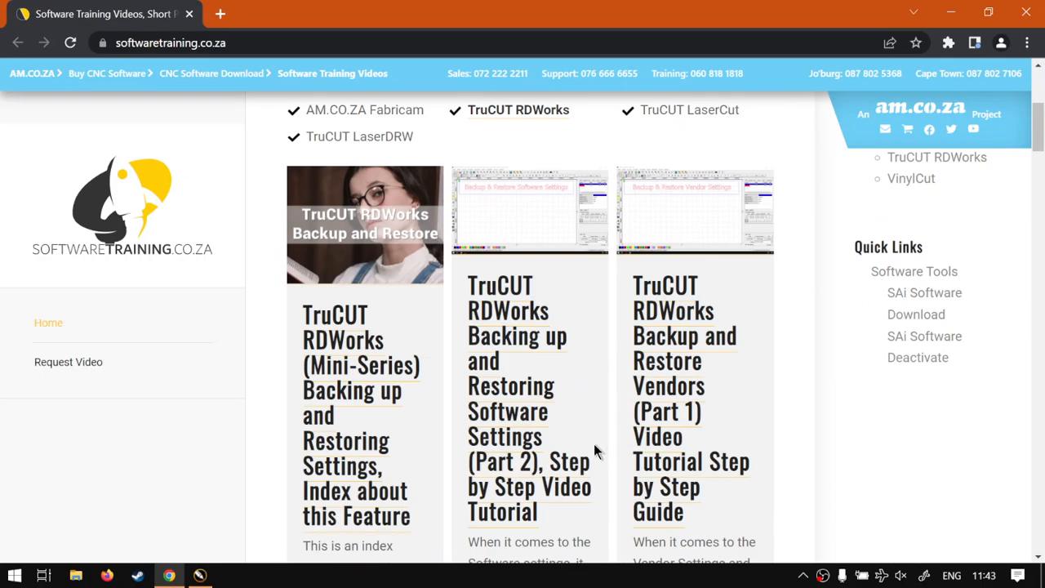
scroll(591, 437, up, 4)
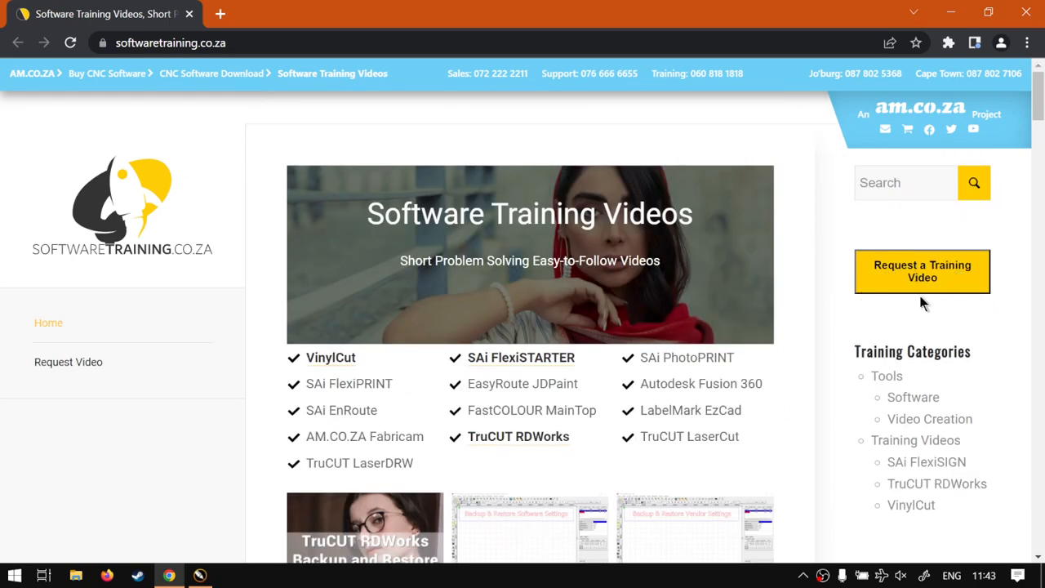